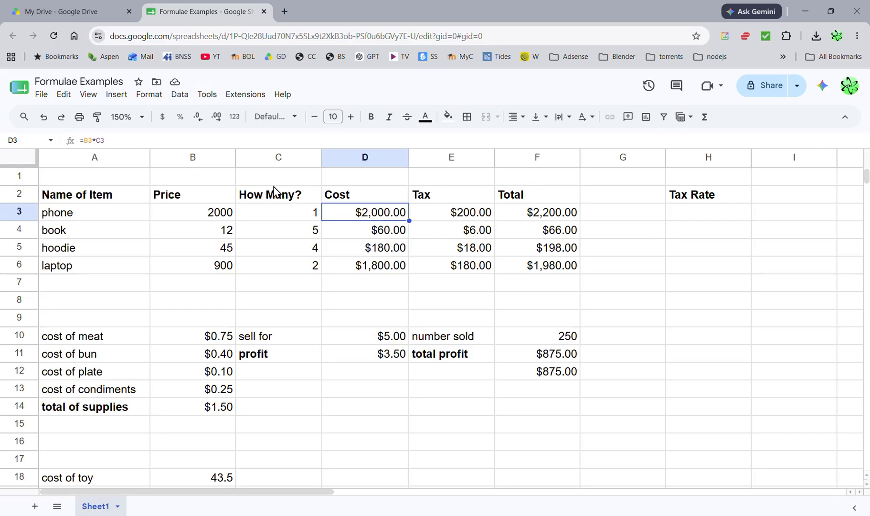
Switch between showing formulas and values to examine how the Cost, Tax and Total columns are calculated
key("ctrl+grave")
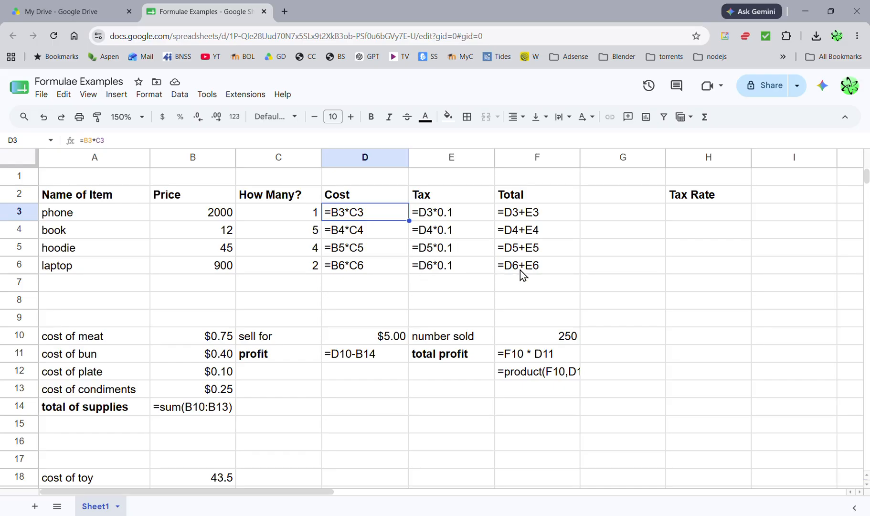
key("ctrl+grave")
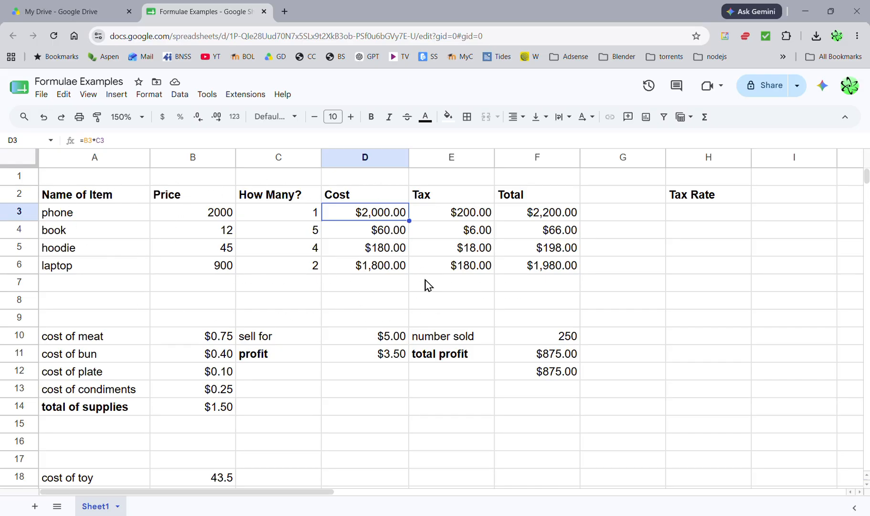
left_click(435, 213)
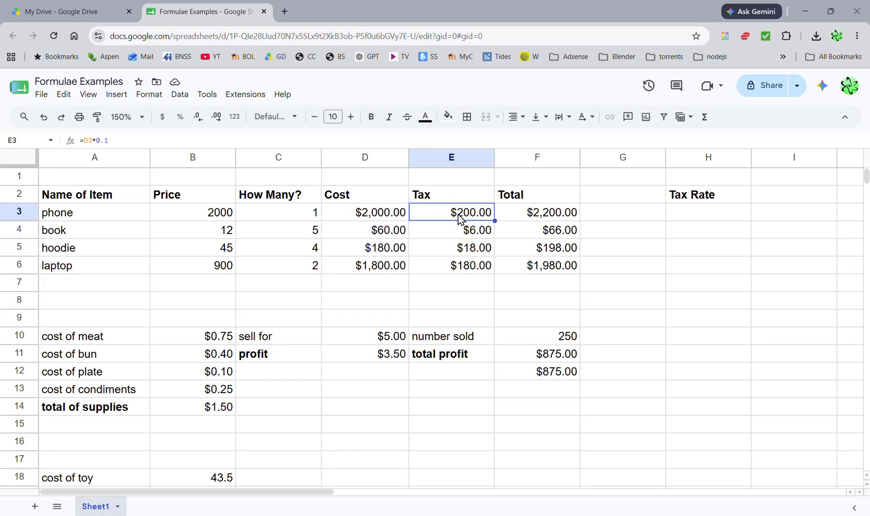
key("ctrl+grave")
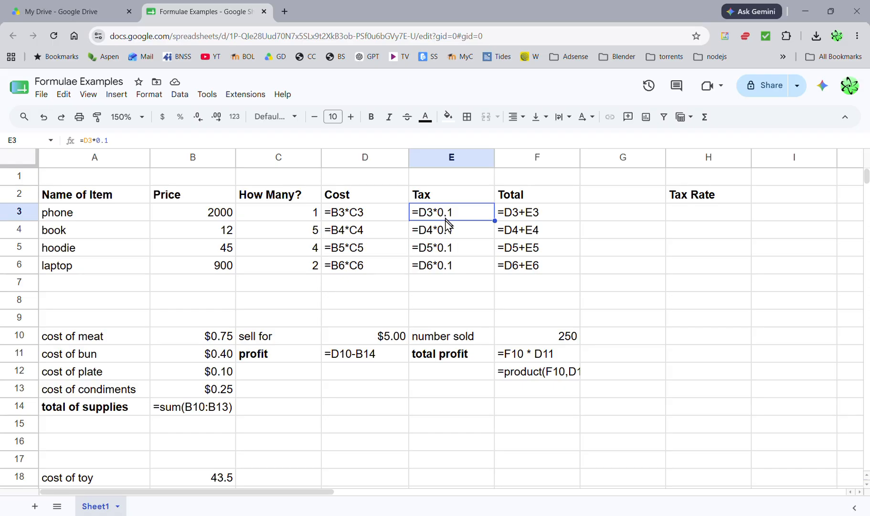
key("ctrl+grave")
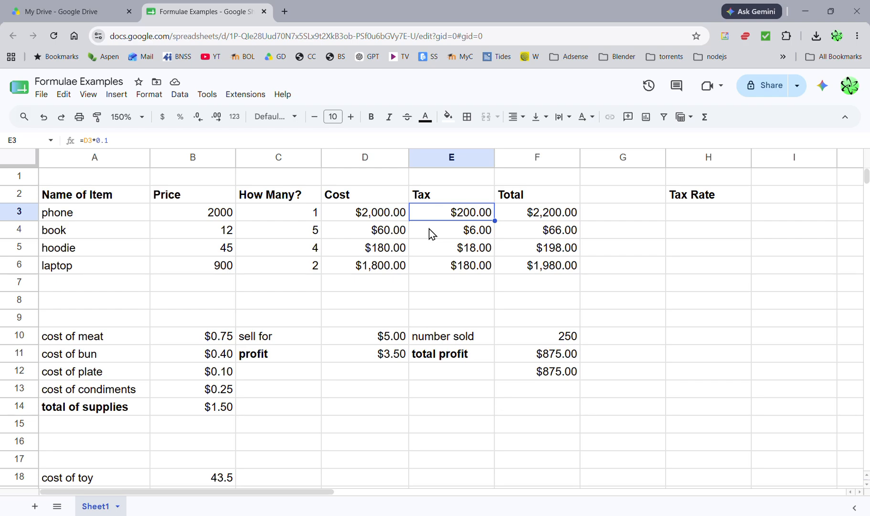
key("ctrl+grave")
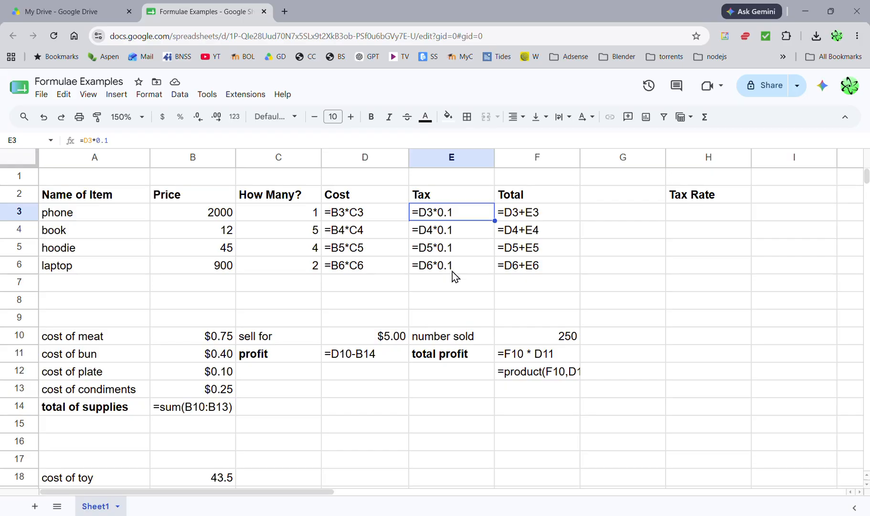
key("ctrl+grave")
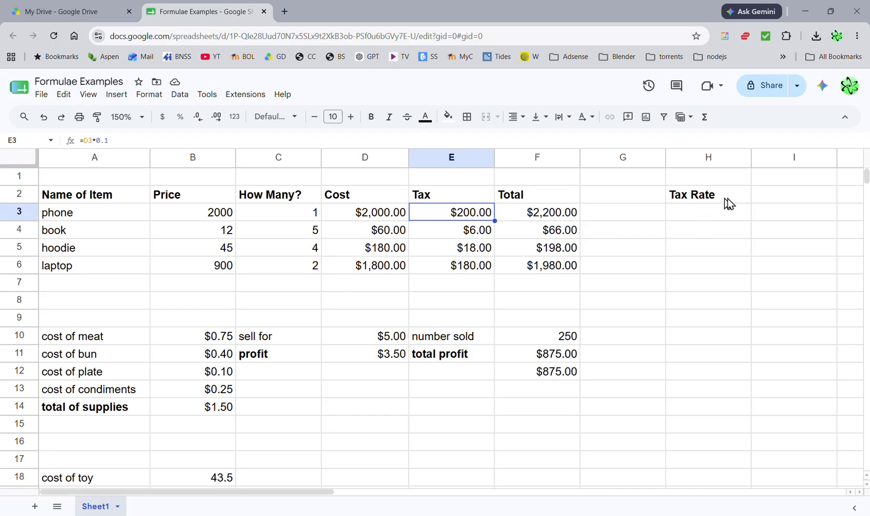
Enter a tax rate of .12 in cell I2 beside the Tax Rate label and format it as a percentage
left_click(762, 196)
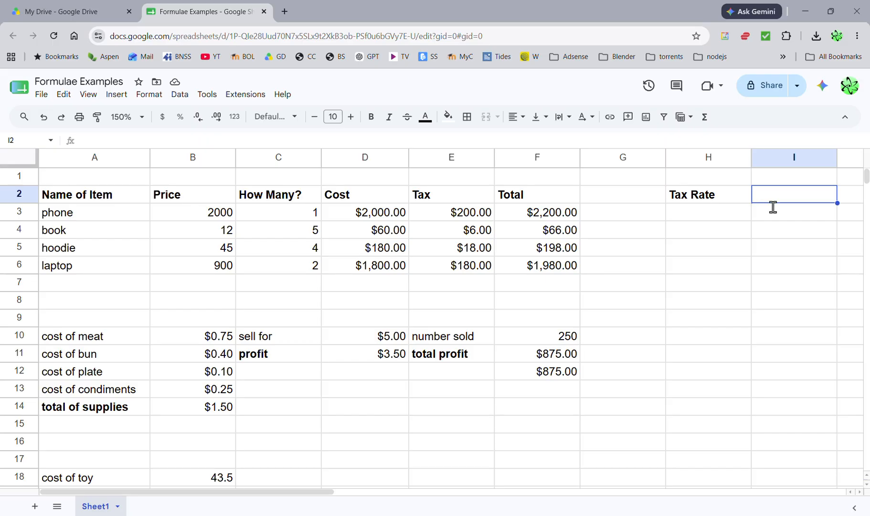
type(".12")
left_click(716, 210)
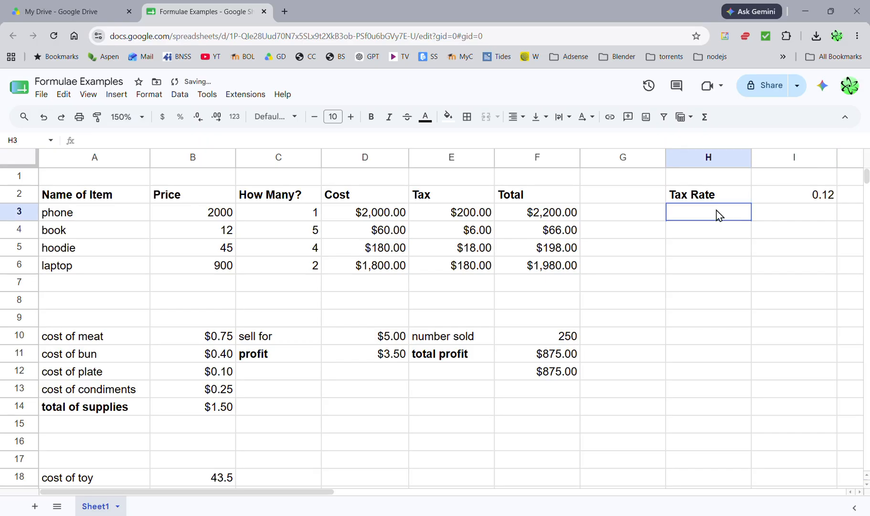
left_click(760, 196)
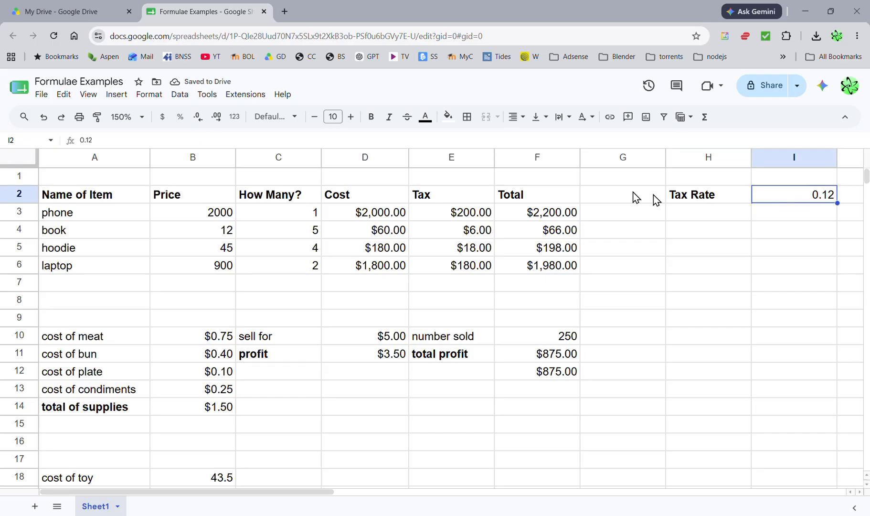
left_click(182, 117)
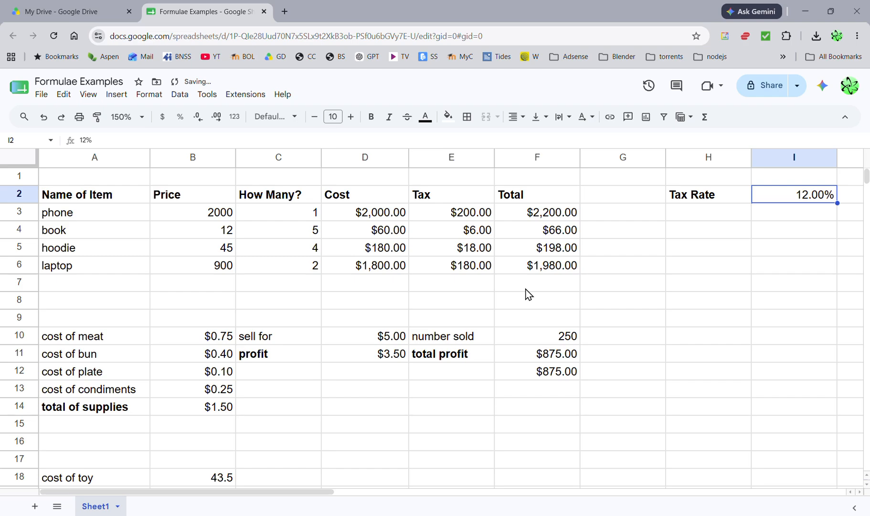
Change the phone's tax formula in E3 to =D3*I2 so that it uses the tax rate cell
left_click(444, 213)
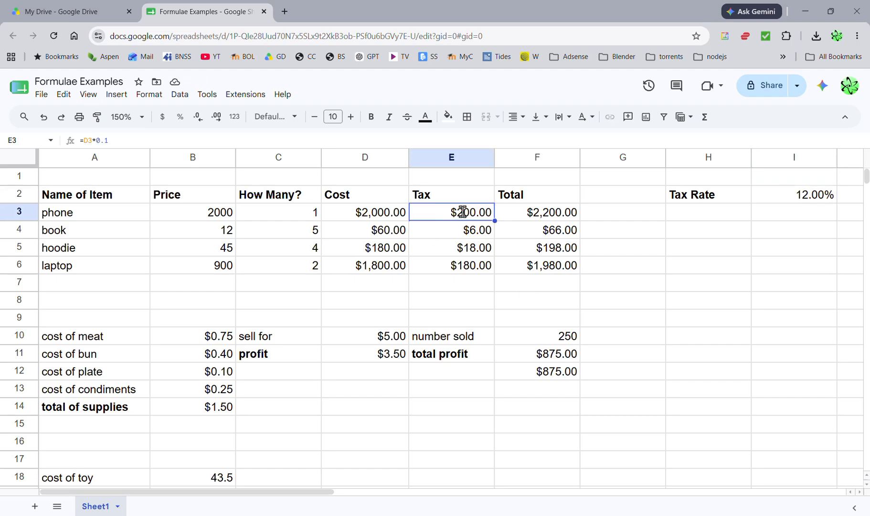
double_click(463, 215)
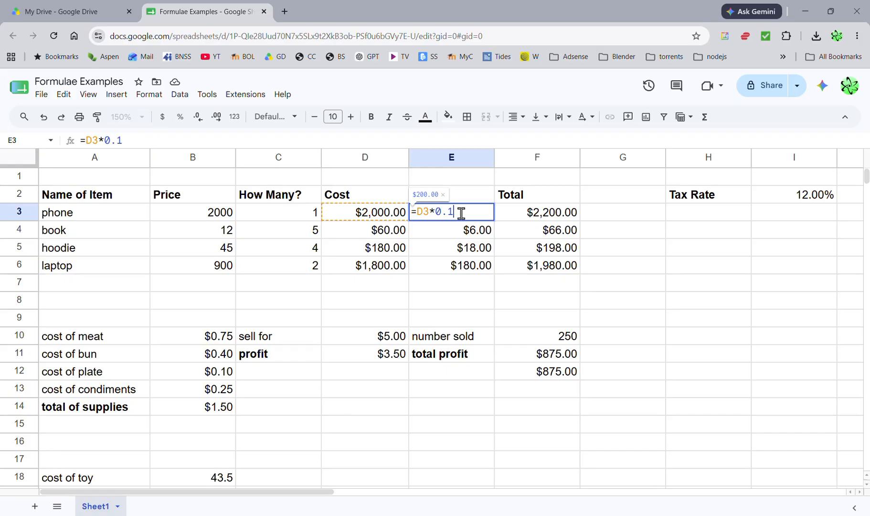
key("BackSpace")
key("BackSpace")
key("BackSpace")
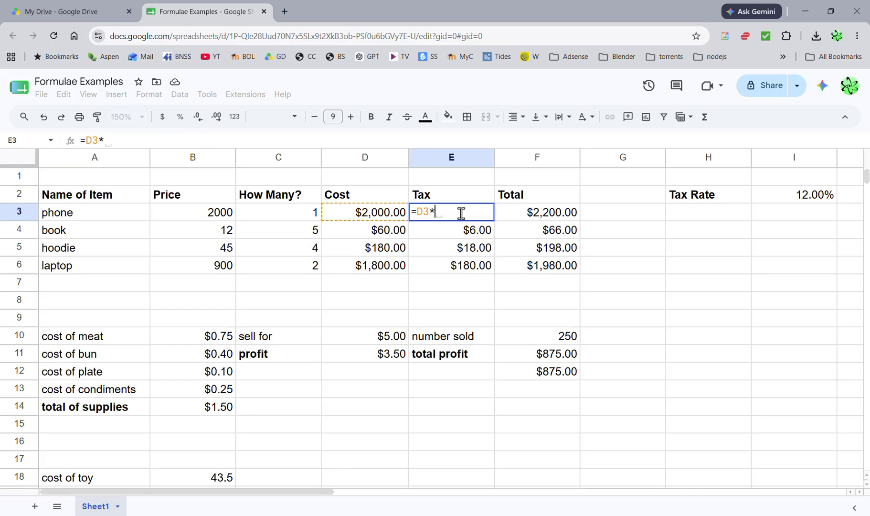
type("I2")
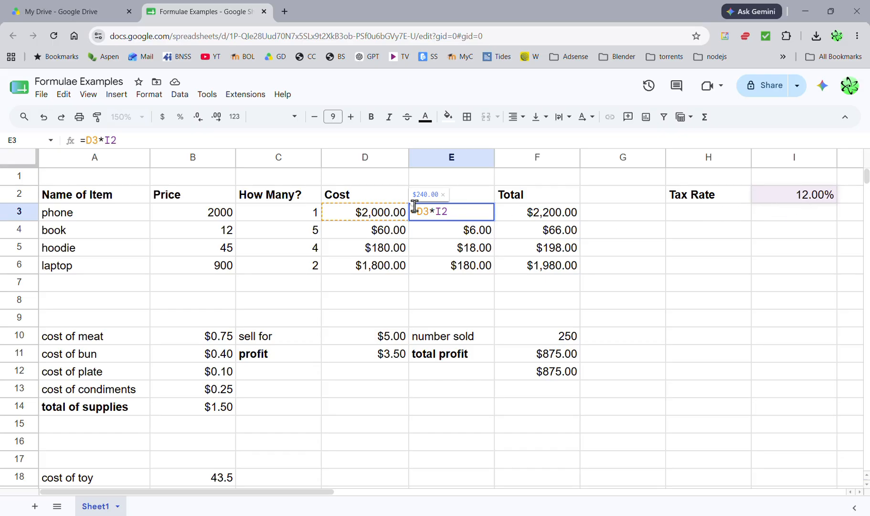
key("Return")
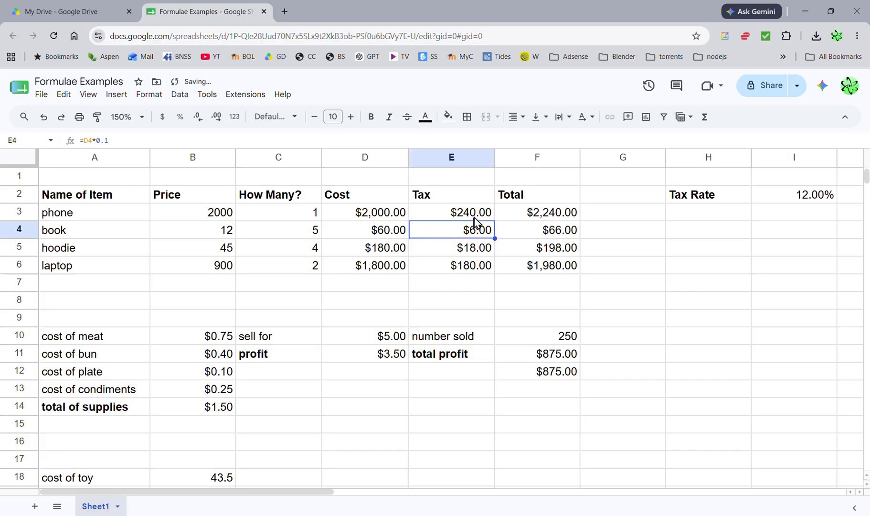
Copy the phone's tax formula from E3 down through E6 with its relative reference to I2
key("Up")
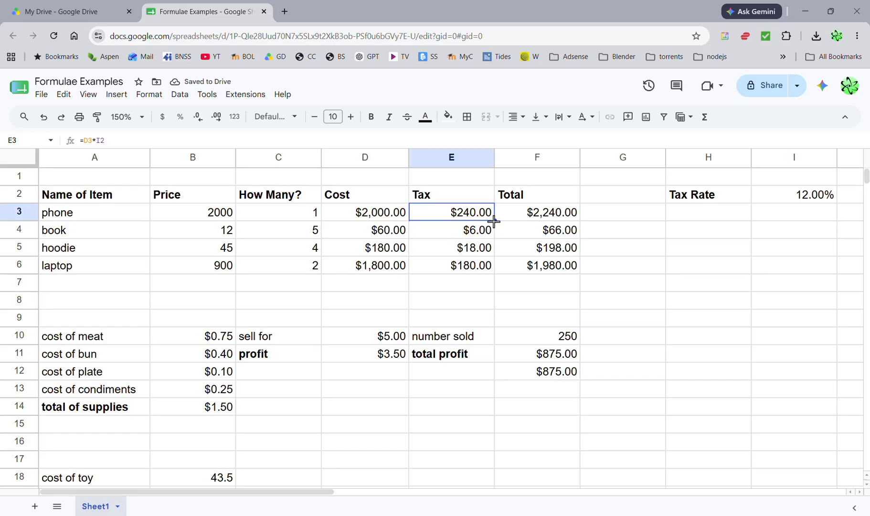
double_click(432, 209)
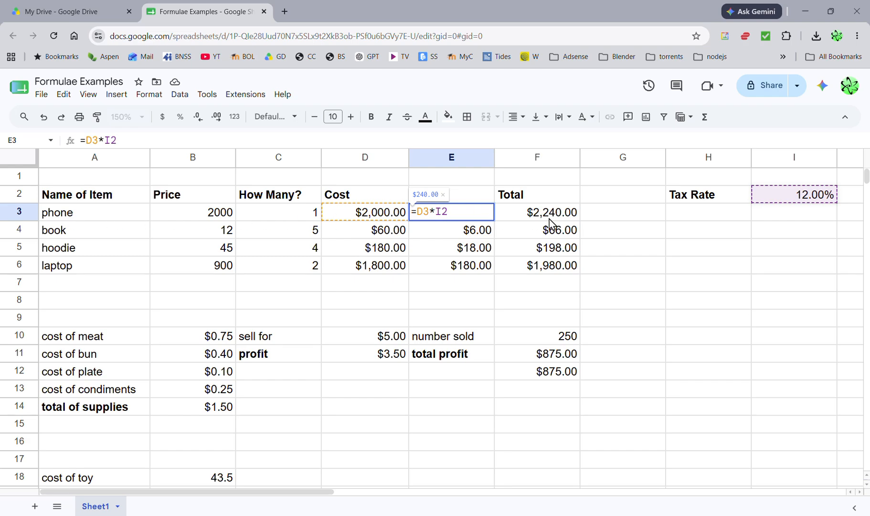
key("Return")
left_click(447, 215)
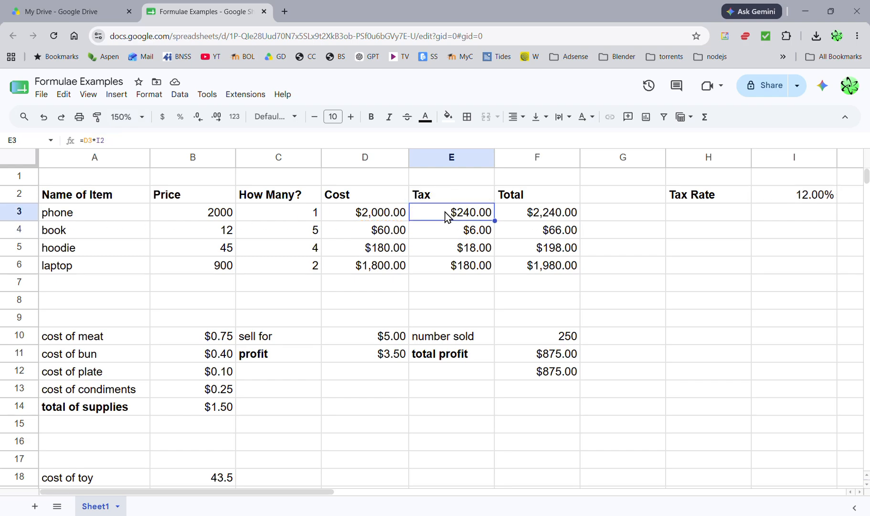
left_click_drag(494, 221, 488, 266)
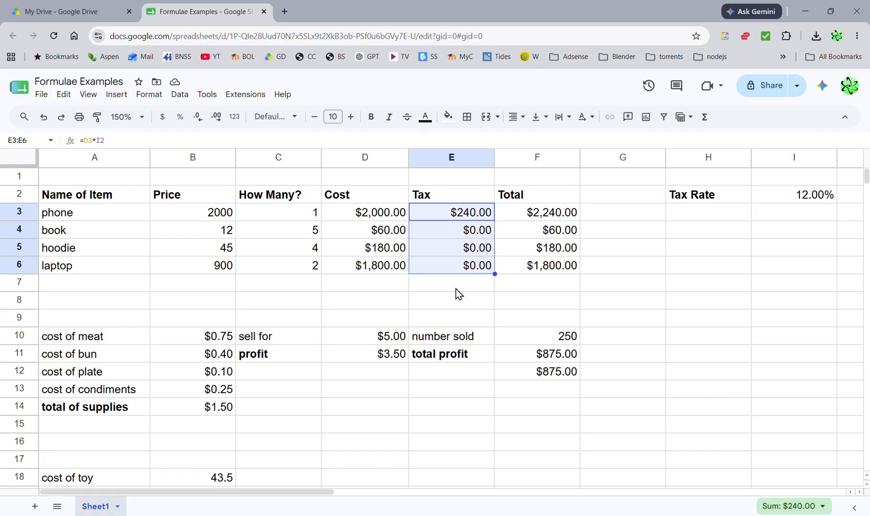
Show the sheet's formulas to examine the copied tax references in E3:E6 and the basketball formulas, and return to showing values
key("ctrl+grave")
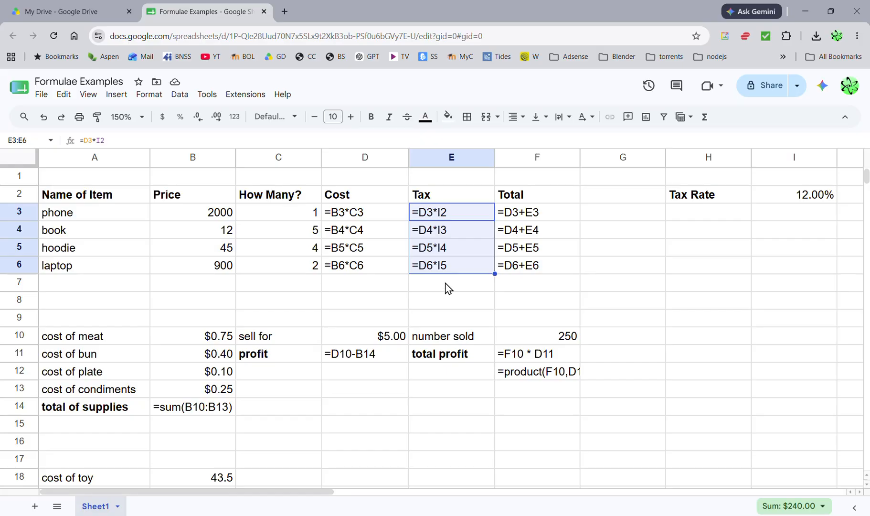
scroll(445, 283, "down", 3)
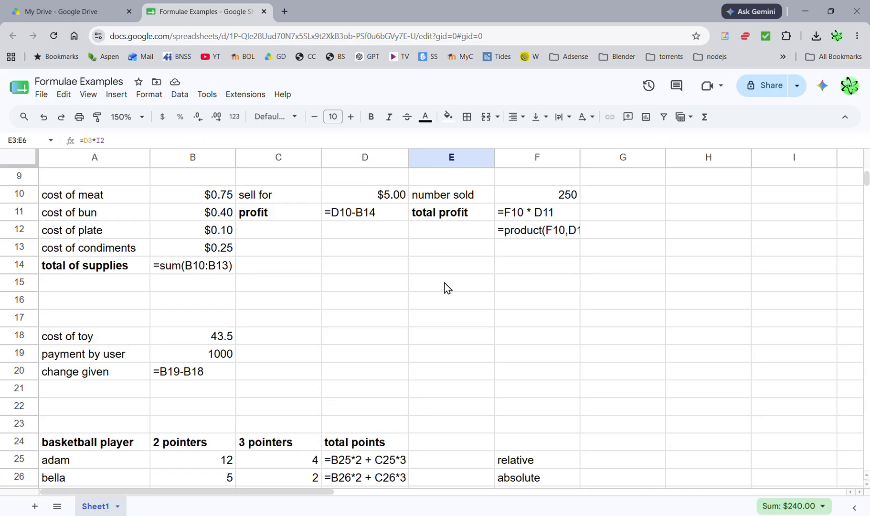
scroll(445, 283, "down", 3)
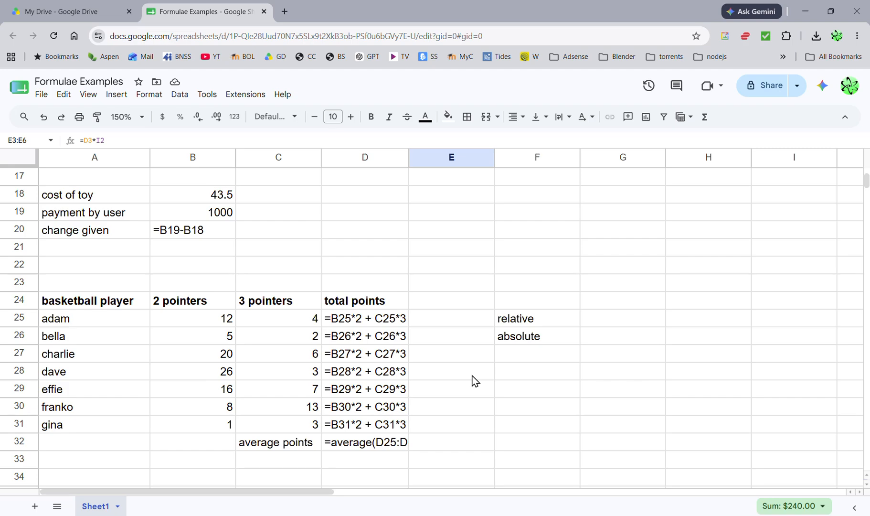
scroll(474, 381, "up", 5)
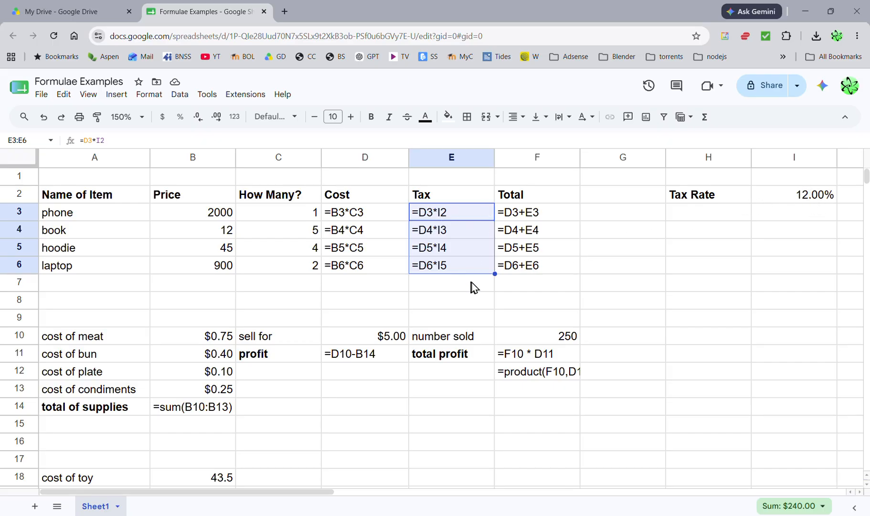
left_click(456, 213)
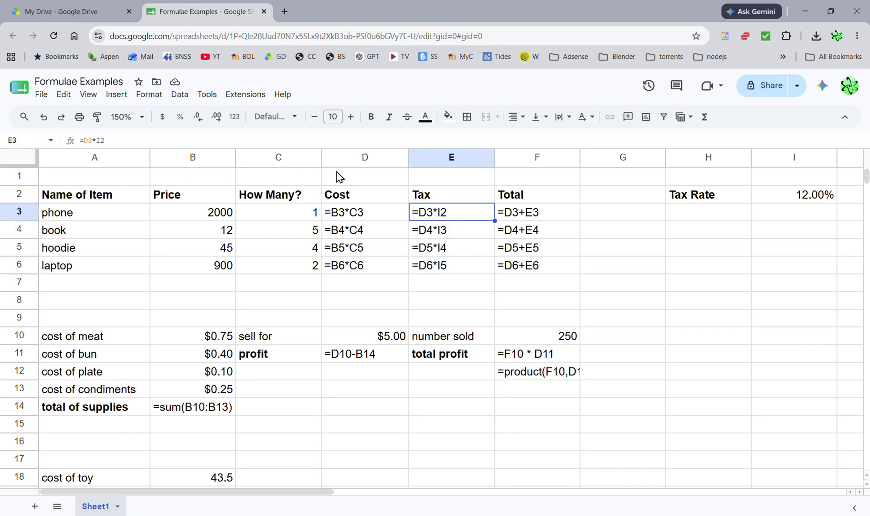
key("ctrl+grave")
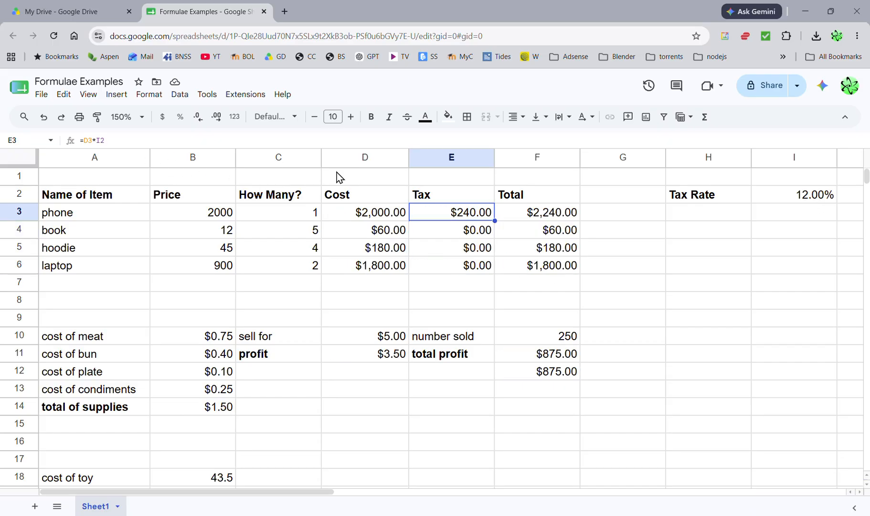
Make the tax rate reference in E3 absolute, as =D3*$I$2, and copy the formula down through E6
double_click(470, 215)
left_click(435, 211)
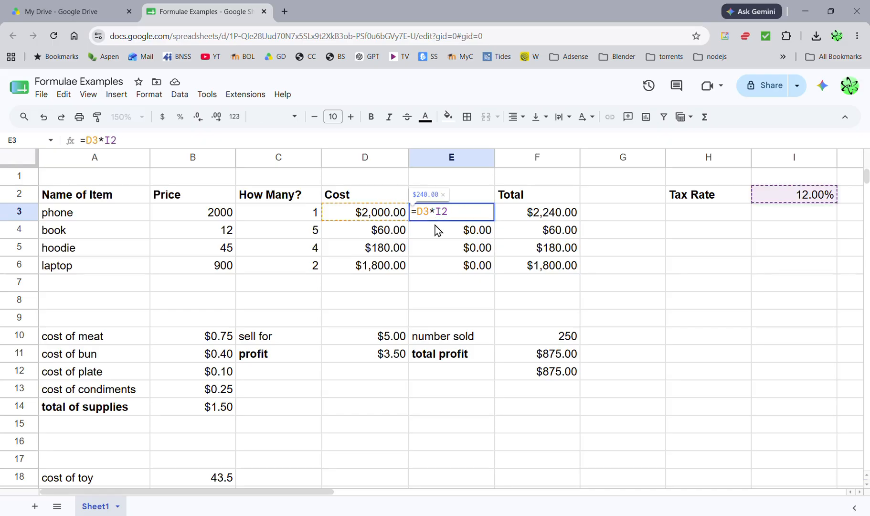
type("$")
key("Right")
type("$")
key("Return")
left_click(471, 219)
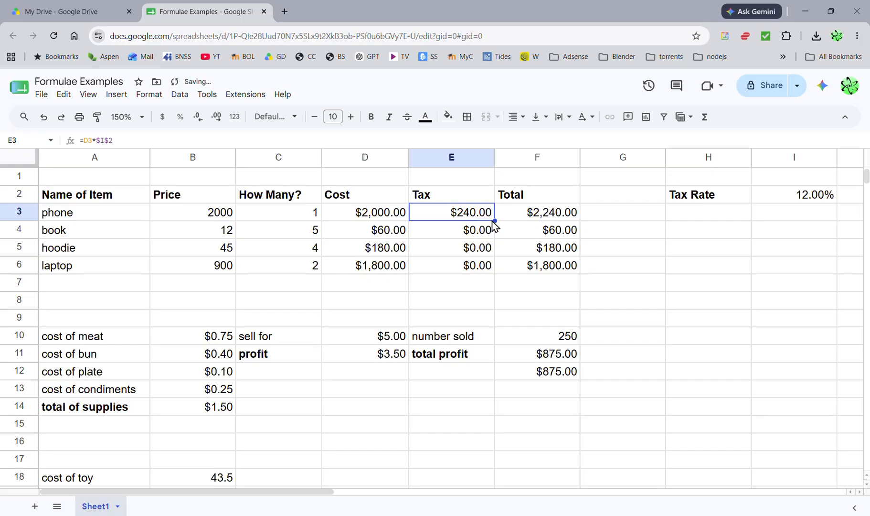
left_click_drag(494, 221, 489, 271)
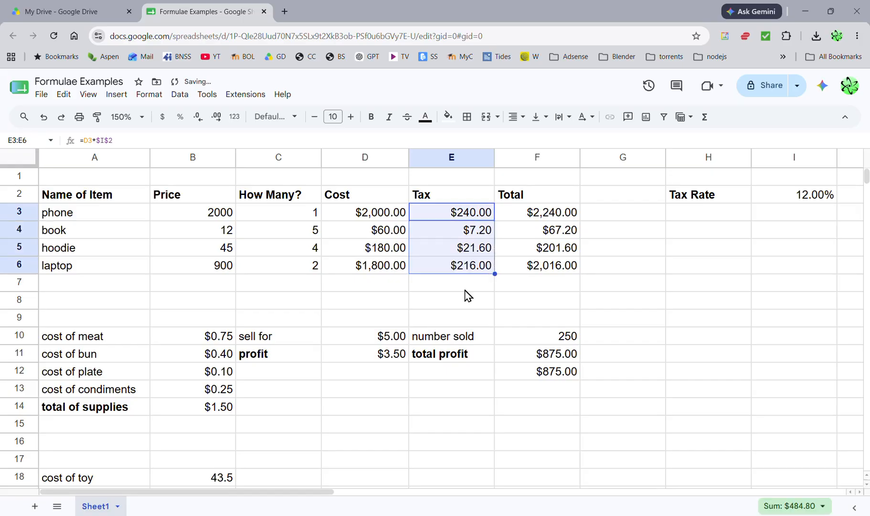
Inspect the laptop's tax formula in E6 and review the relative and absolute labels beside the basketball table
left_click(441, 267)
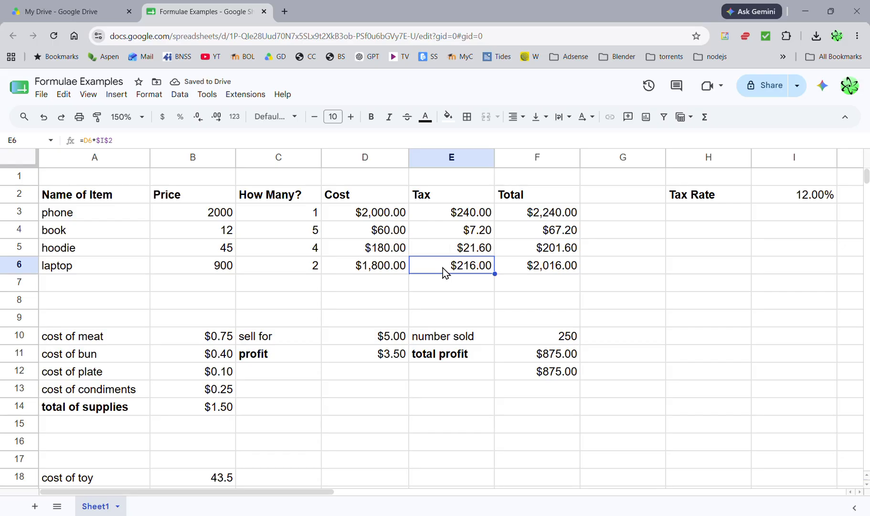
double_click(443, 268)
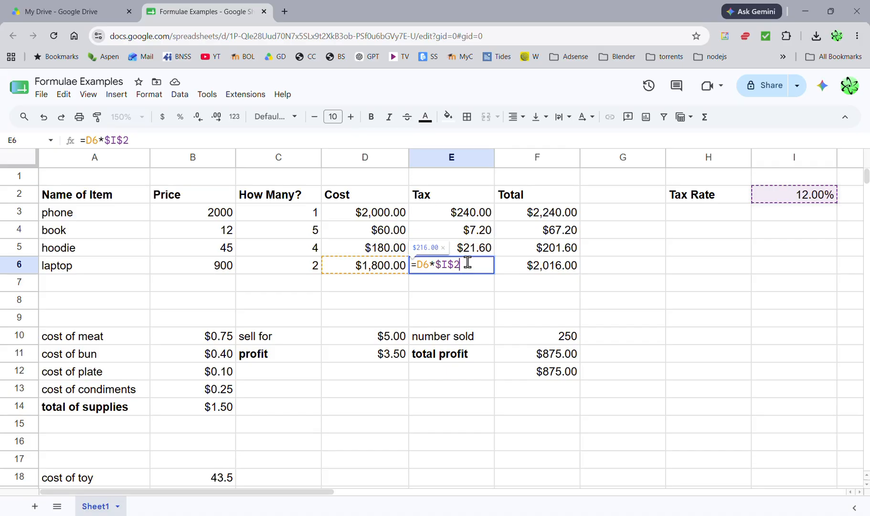
key("Escape")
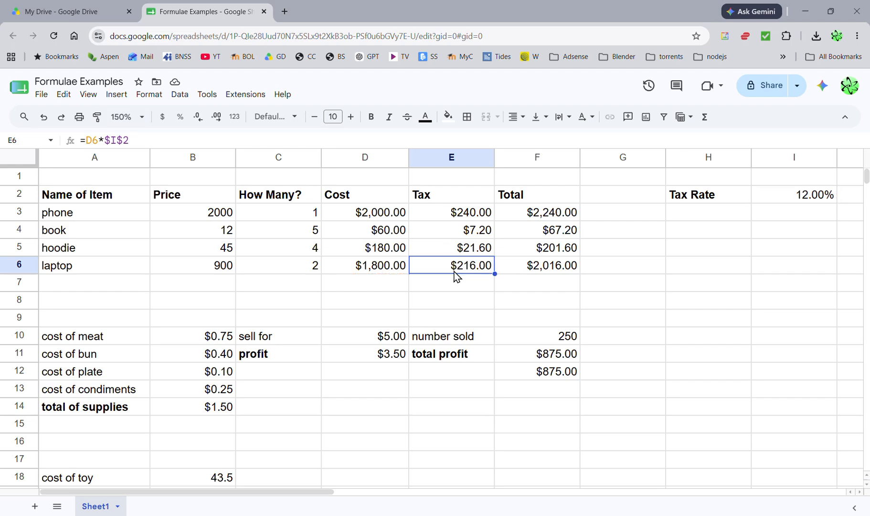
scroll(461, 283, "down", 5)
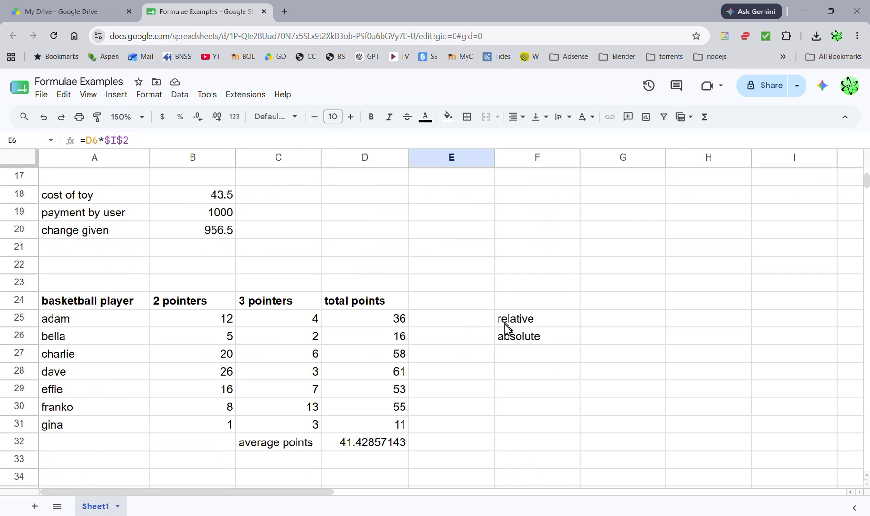
scroll(511, 341, "up", 3)
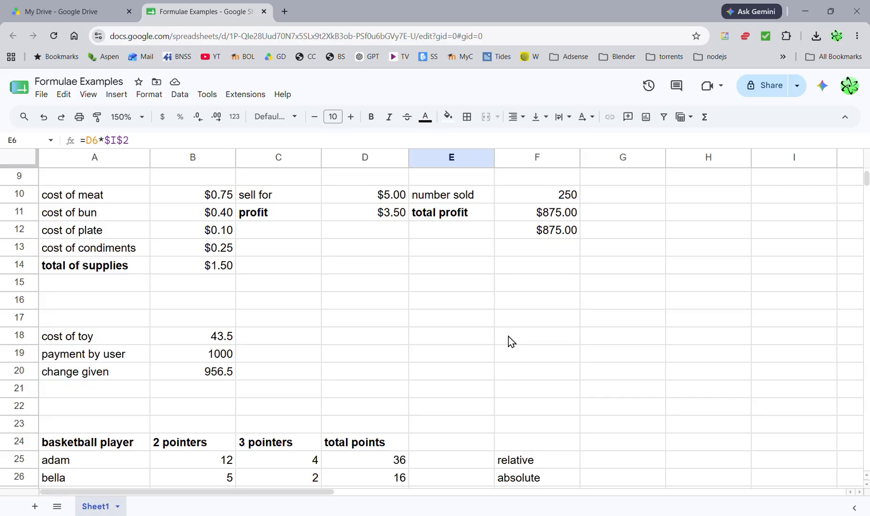
scroll(511, 341, "up", 3)
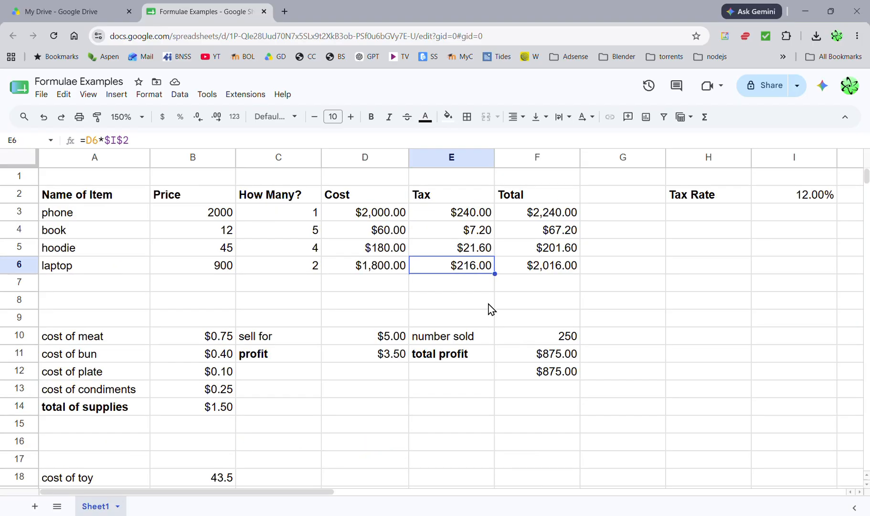
Set the tax rate in cell I2 to 15%
left_click(796, 199)
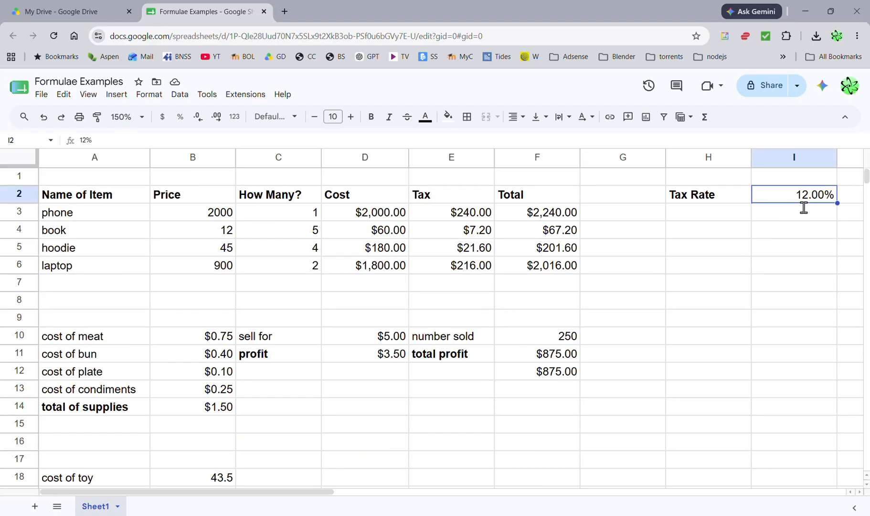
type("15")
key("Return")
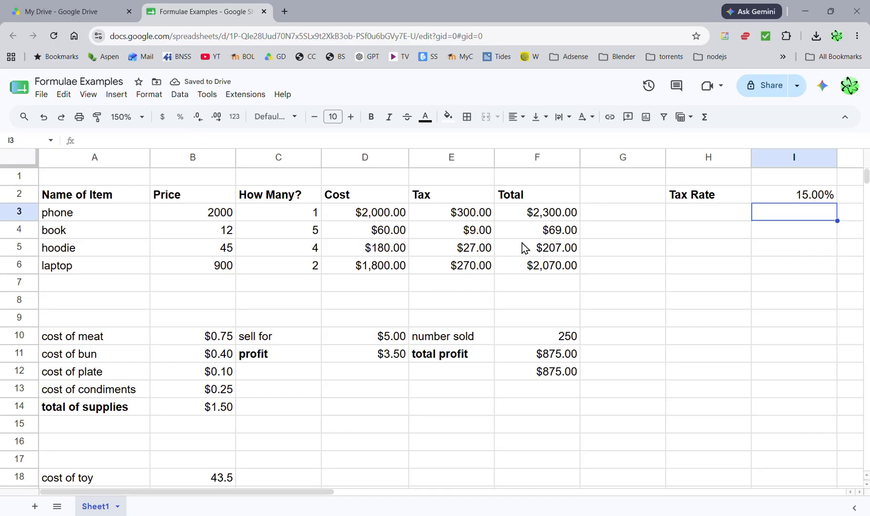
left_click(681, 215)
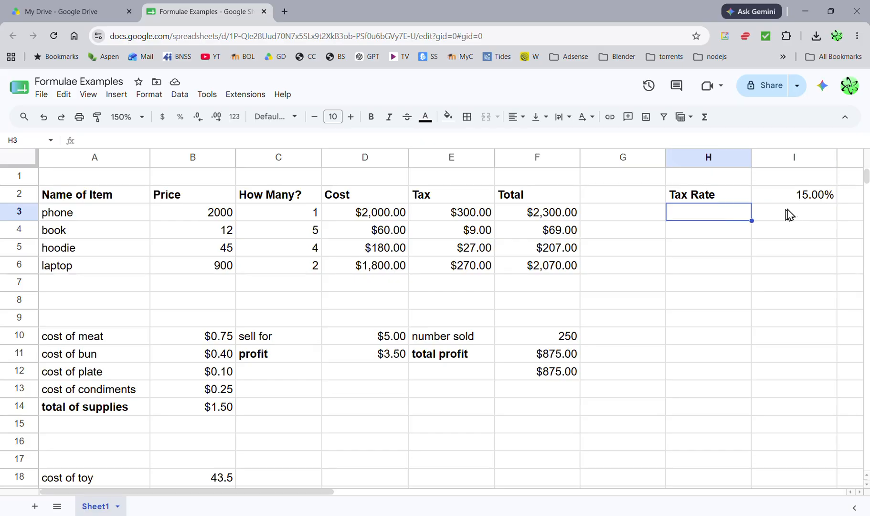